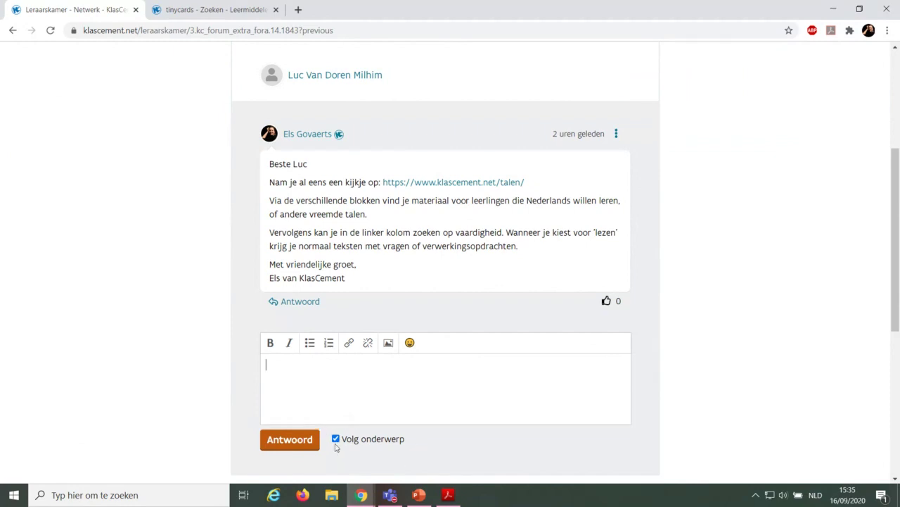
# Turn off the Volg onderwerp option under the reply box and check the Meldingen notifications list.
pyautogui.click(336, 439)
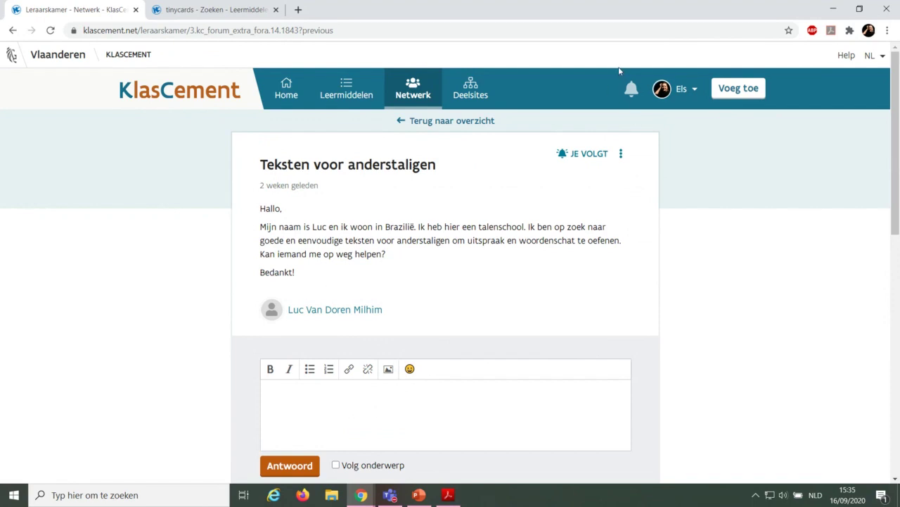
pyautogui.click(633, 91)
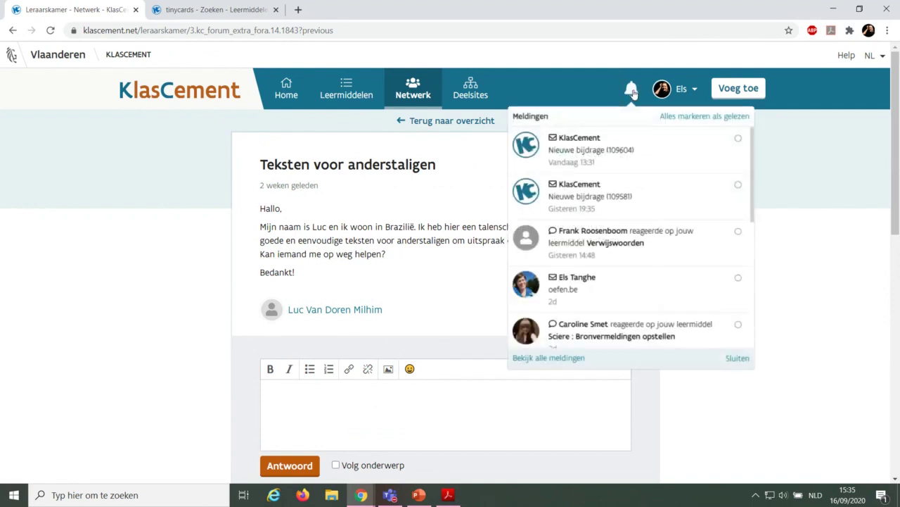
pyautogui.click(633, 94)
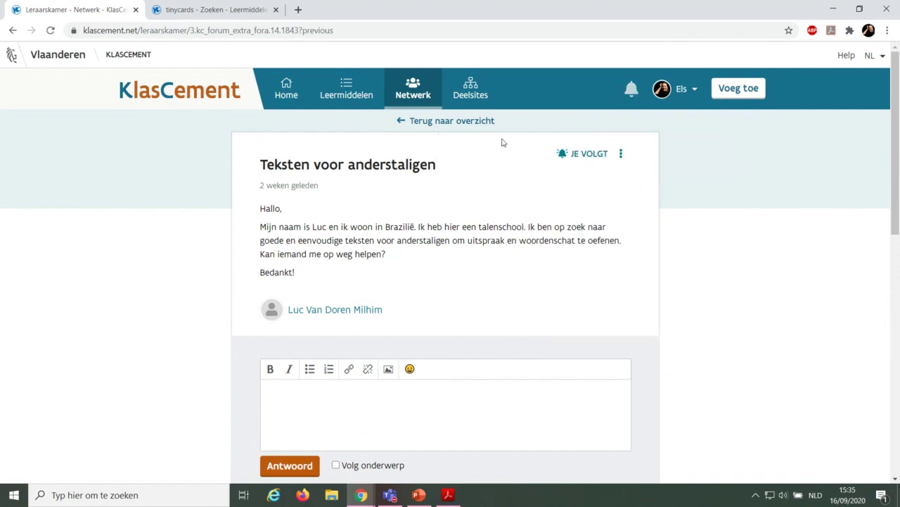
# Return to the topic overview and look through the Varia staff room's messages and introduction.
pyautogui.click(428, 125)
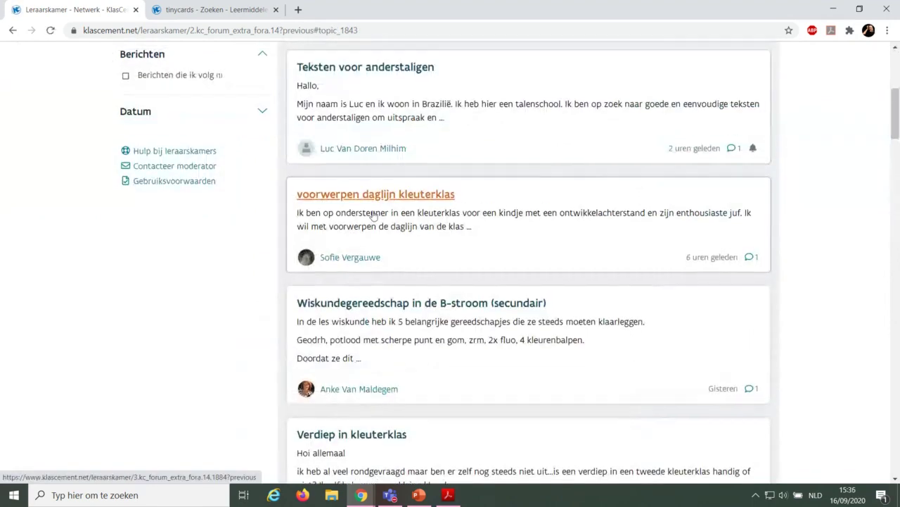
pyautogui.scroll(1, 384, 183)
pyautogui.scroll(-3, 398, 211)
pyautogui.scroll(3, 406, 225)
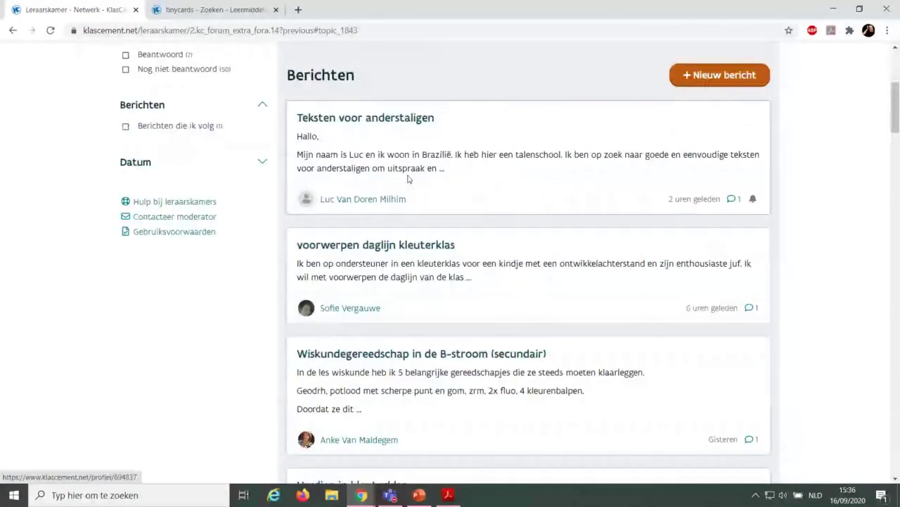
pyautogui.scroll(1, 392, 263)
pyautogui.scroll(3, 380, 250)
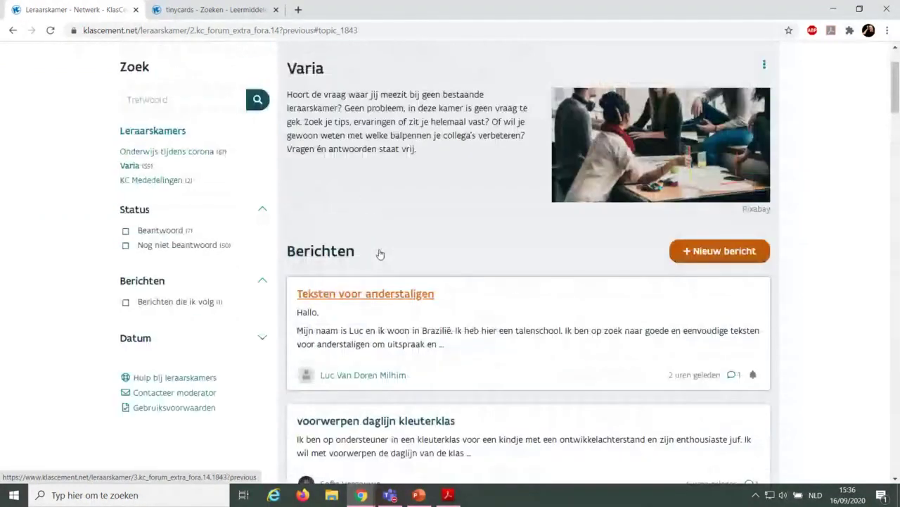
pyautogui.scroll(1, 380, 253)
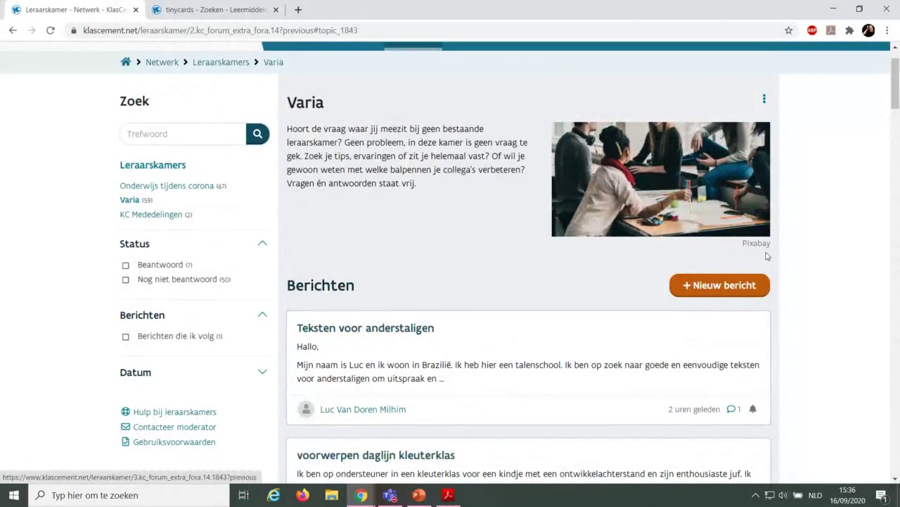
pyautogui.moveTo(792, 251)
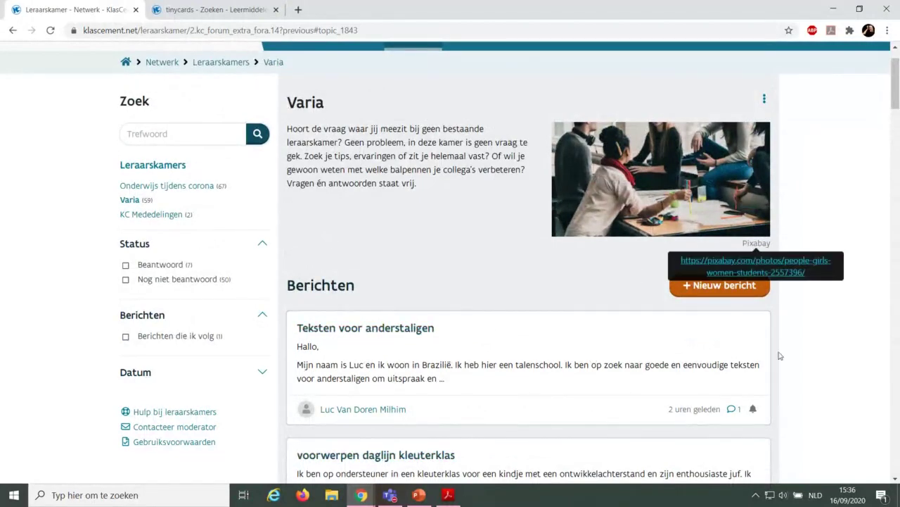
# Start a new message in the Varia room with the title "vraagje PAV".
pyautogui.click(717, 287)
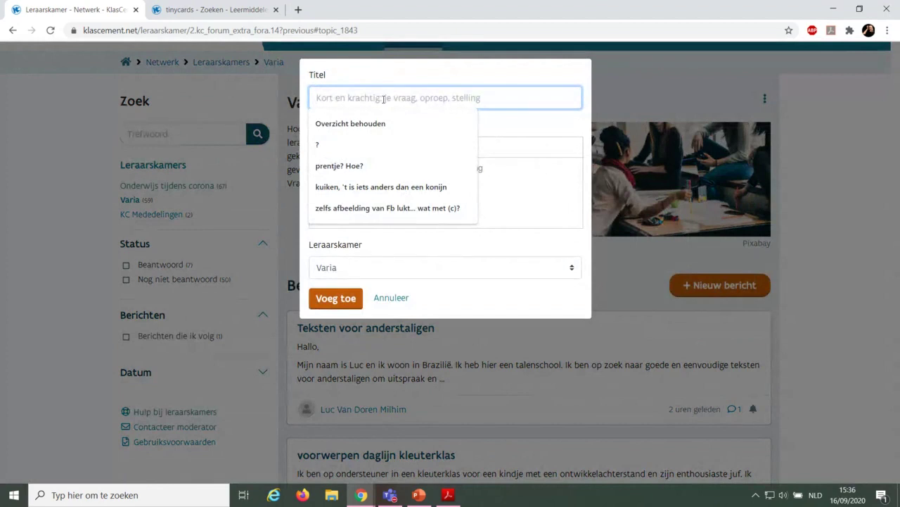
pyautogui.write('vraag')
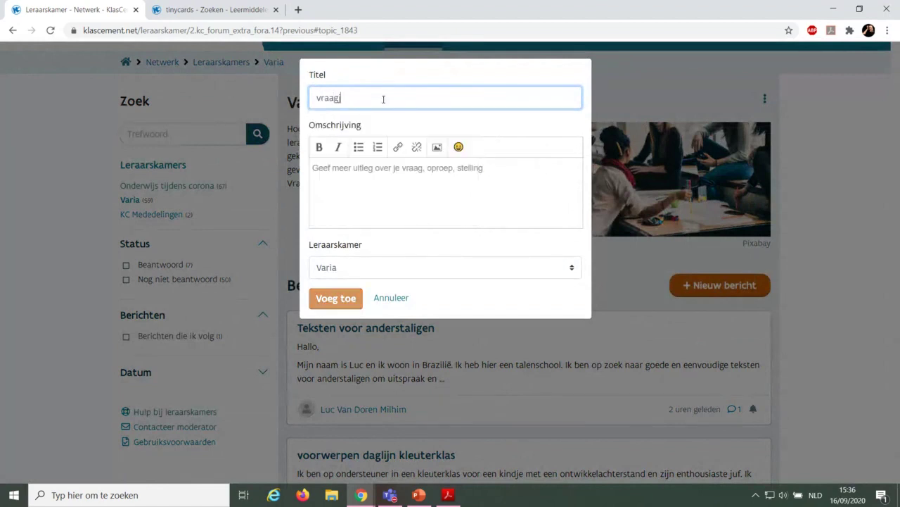
pyautogui.write('je PAV')
# Enter "Welk thema gebruiken jullie als start?" as the new message's description.
pyautogui.click(392, 185)
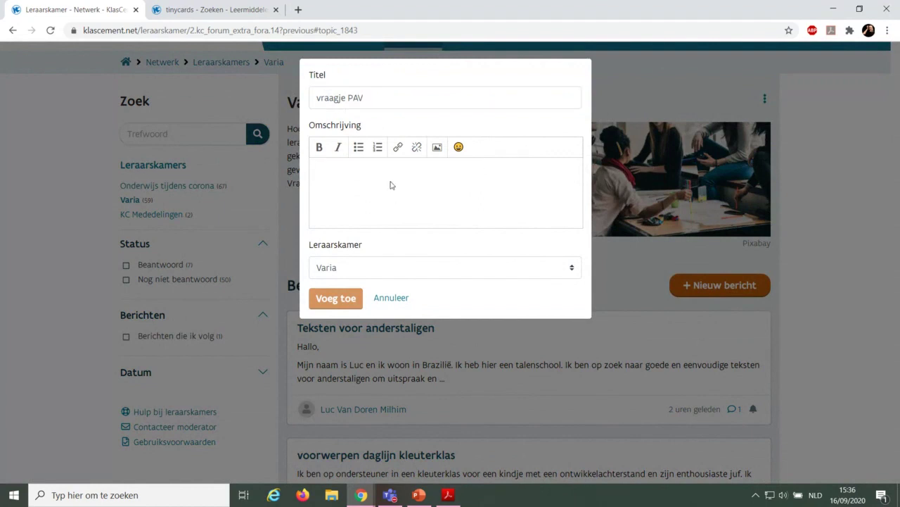
pyautogui.write('Welke')
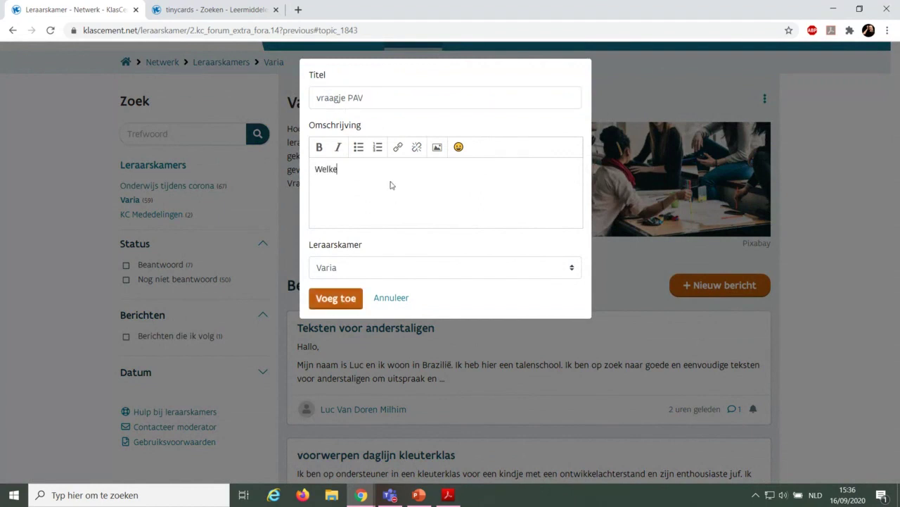
pyautogui.write(' thrma')
pyautogui.press('BackSpace')
pyautogui.press('BackSpace')
pyautogui.press('BackSpace')
pyautogui.press('BackSpace')
pyautogui.write('ema gebruiken jull')
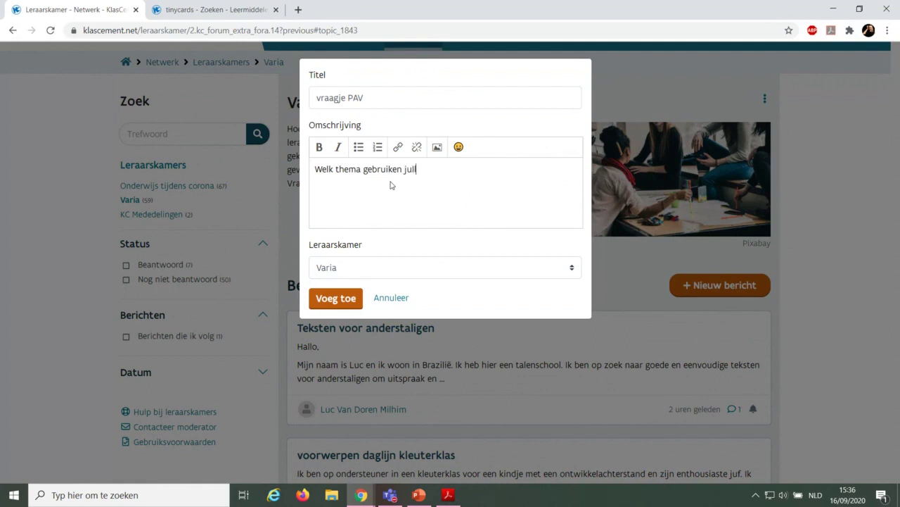
pyautogui.write('ie als start?')
# Keep Varia as the Leraarskamer for the new message and post it.
pyautogui.click(340, 271)
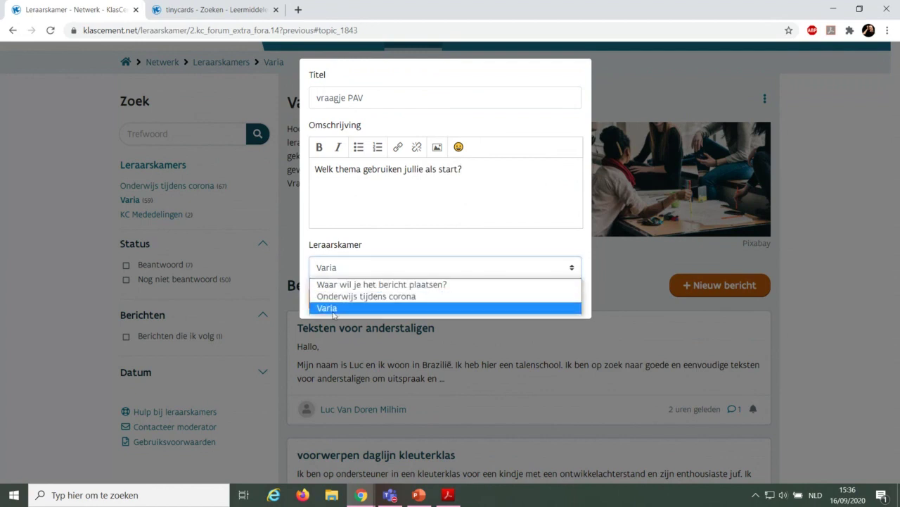
pyautogui.click(345, 267)
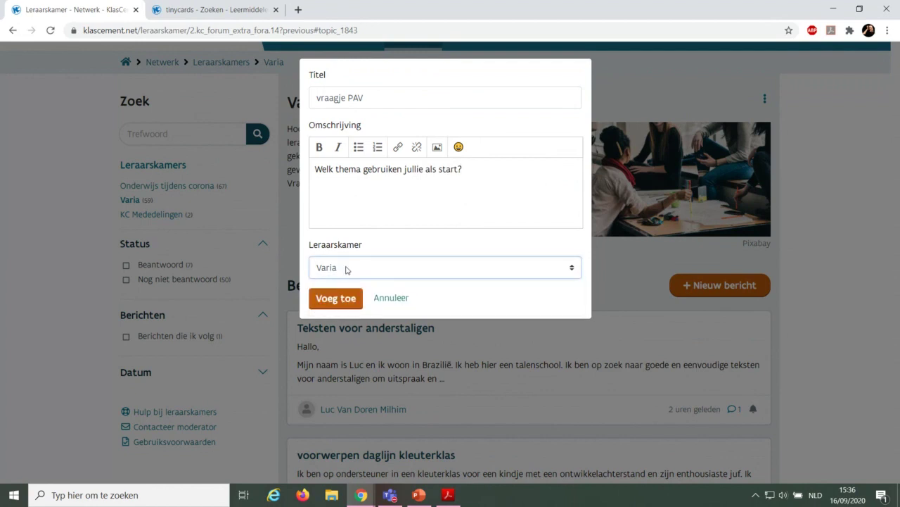
pyautogui.click(333, 301)
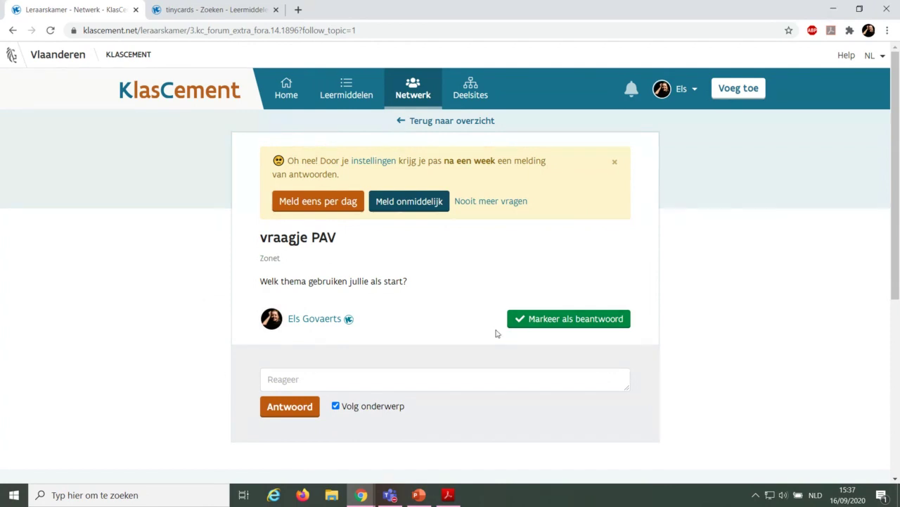
# Go back to the overview, open the first of the two "vraagje PAV" messages and delete it.
pyautogui.click(445, 122)
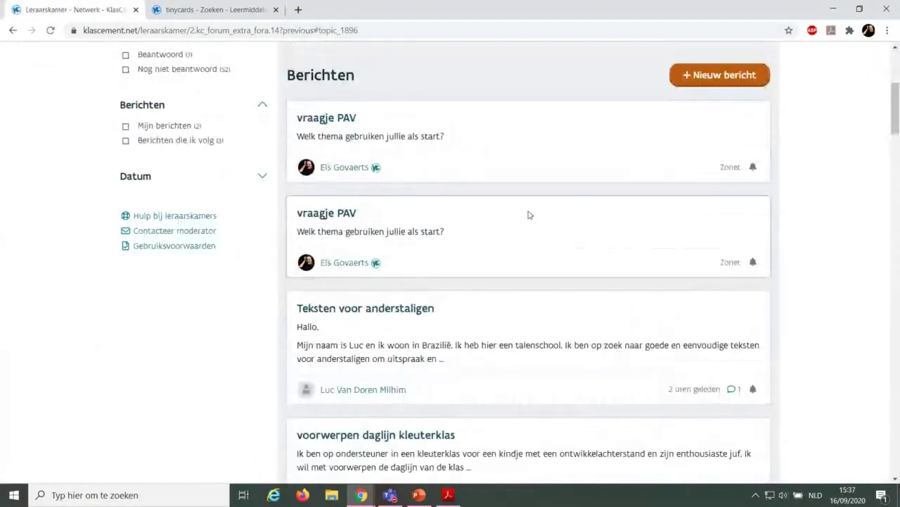
pyautogui.scroll(1, 529, 216)
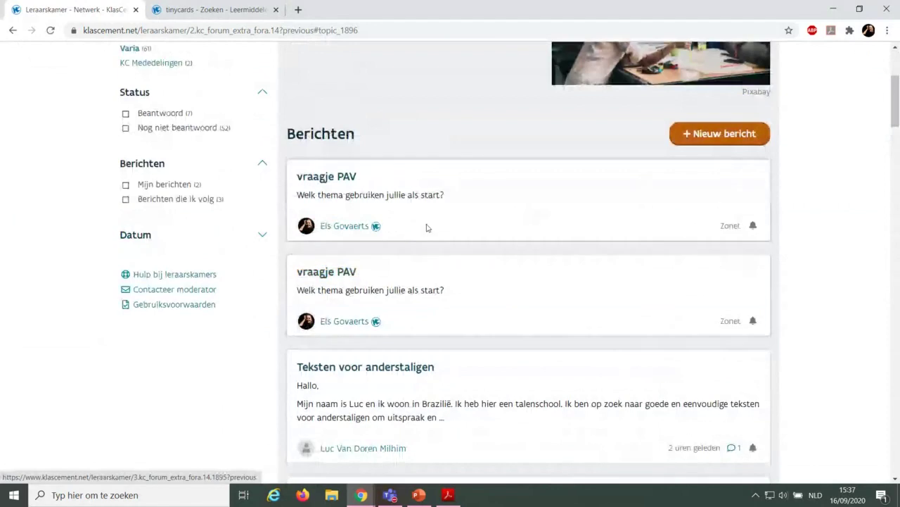
pyautogui.click(330, 181)
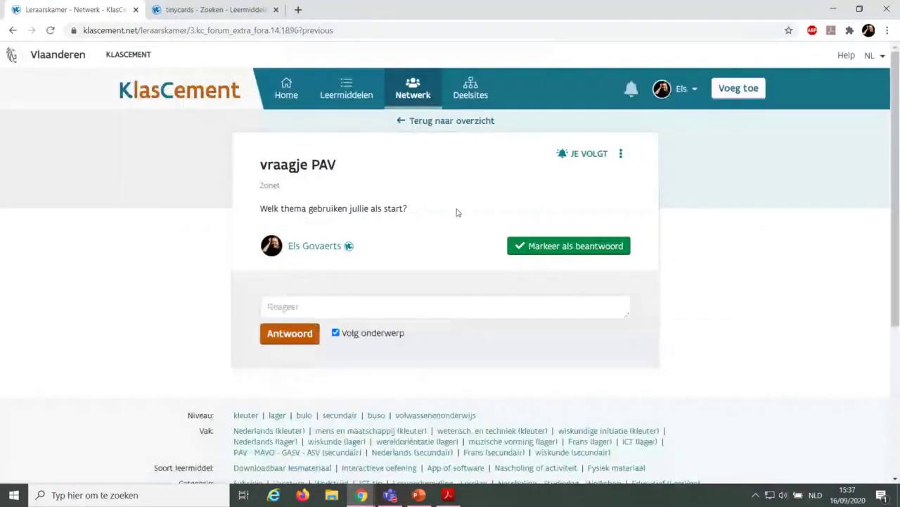
pyautogui.click(621, 154)
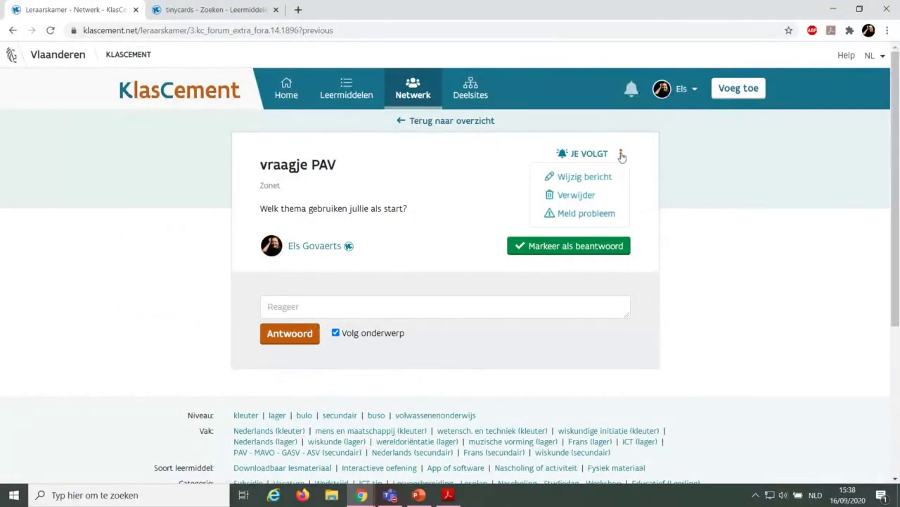
pyautogui.click(576, 199)
pyautogui.click(487, 95)
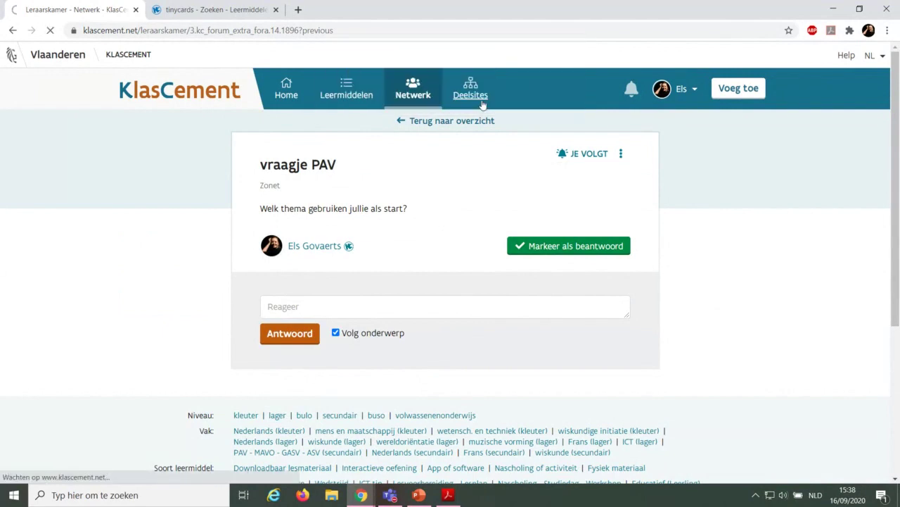
# Open the second "vraagje PAV" message from the Varia message list.
pyautogui.scroll(-1, 468, 211)
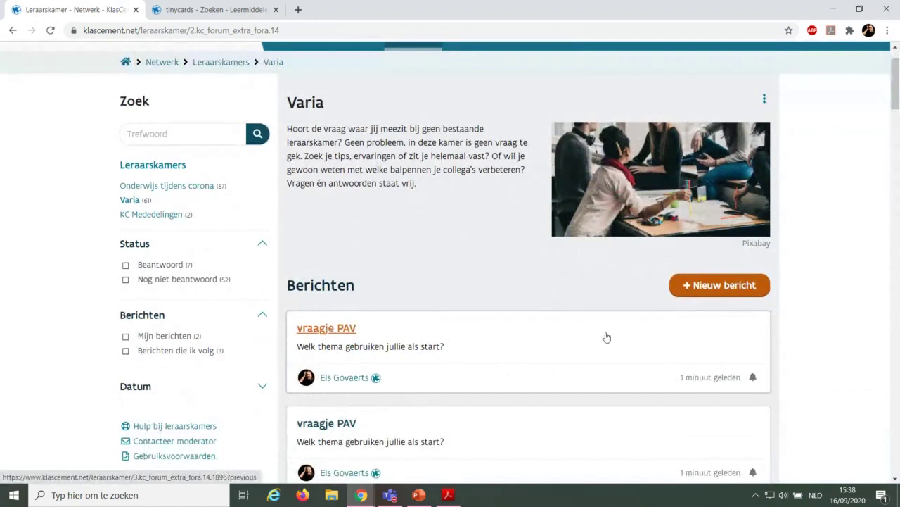
pyautogui.click(330, 331)
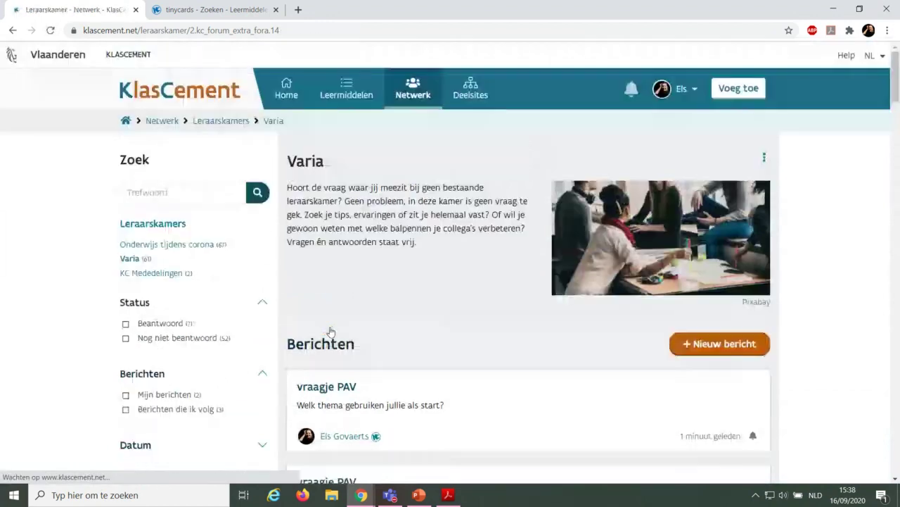
pyautogui.scroll(-1, 490, 248)
pyautogui.scroll(-2, 490, 249)
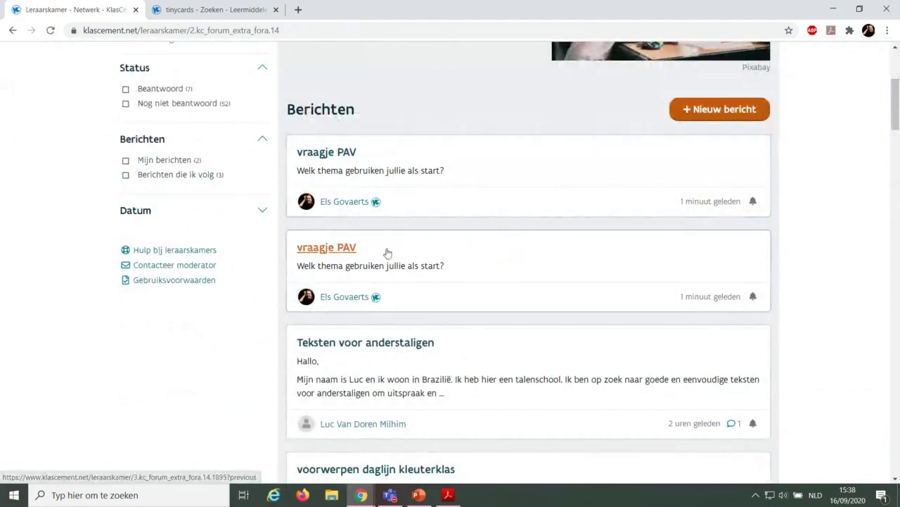
pyautogui.click(333, 247)
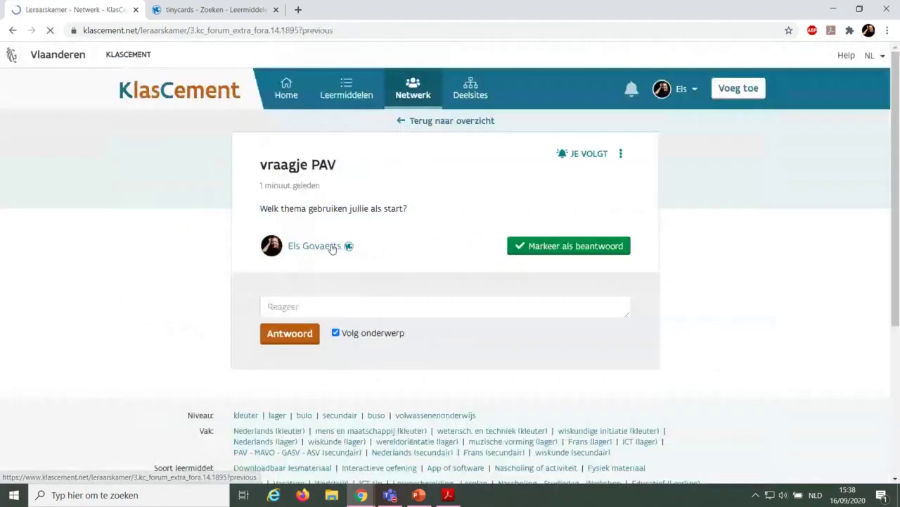
# Edit the opened message and replace its title with "Webinar".
pyautogui.click(621, 153)
pyautogui.click(599, 178)
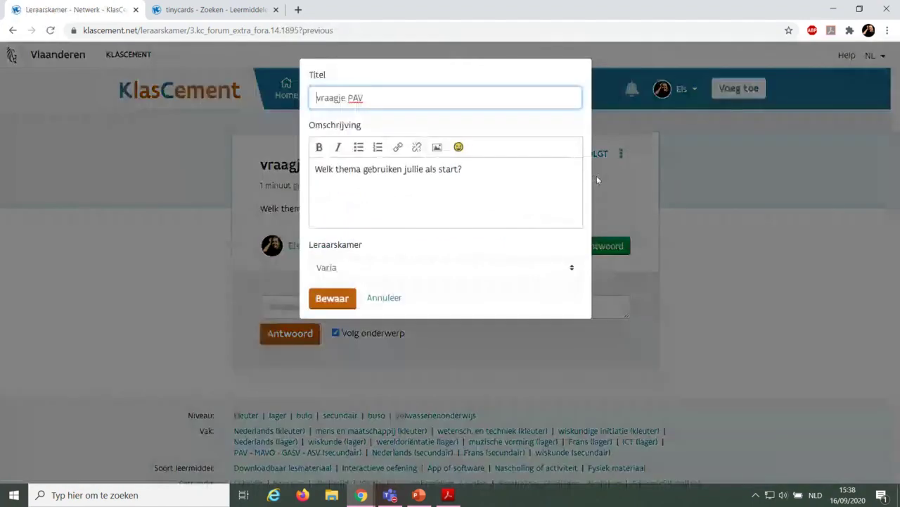
pyautogui.hotkey('ctrl', 'a')
pyautogui.write('Webi')
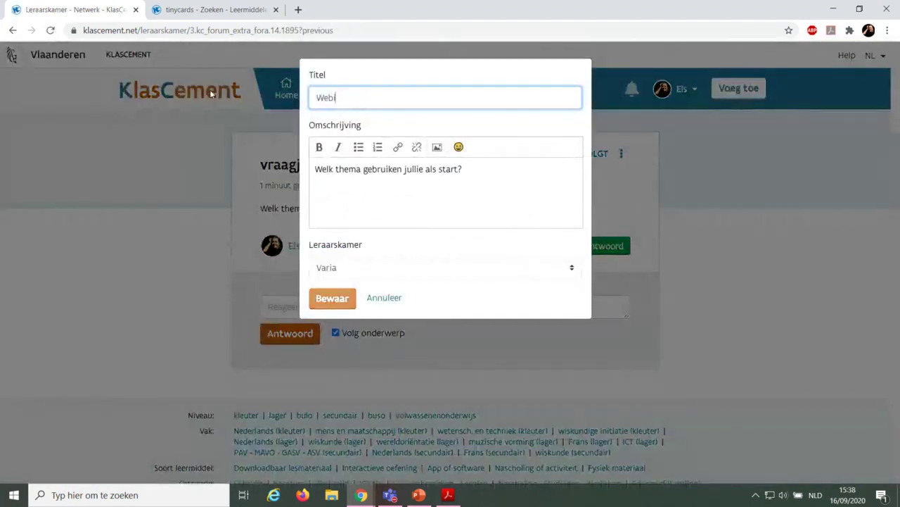
pyautogui.write('nar')
pyautogui.press('BackSpace')
pyautogui.write('r')
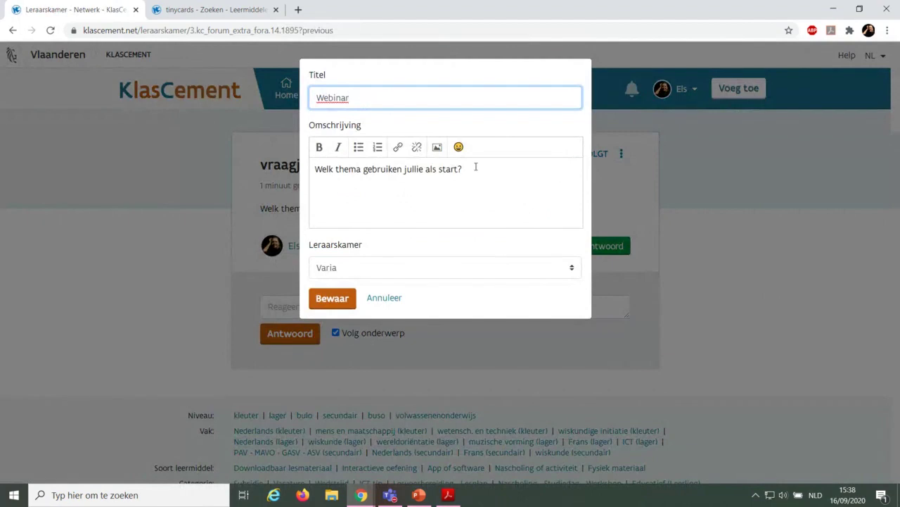
# Replace the message's description with "Waarover willen jullie een webinar?" and save the changes.
pyautogui.moveTo(476, 167); pyautogui.dragTo(323, 166)
pyautogui.write('aarover ')
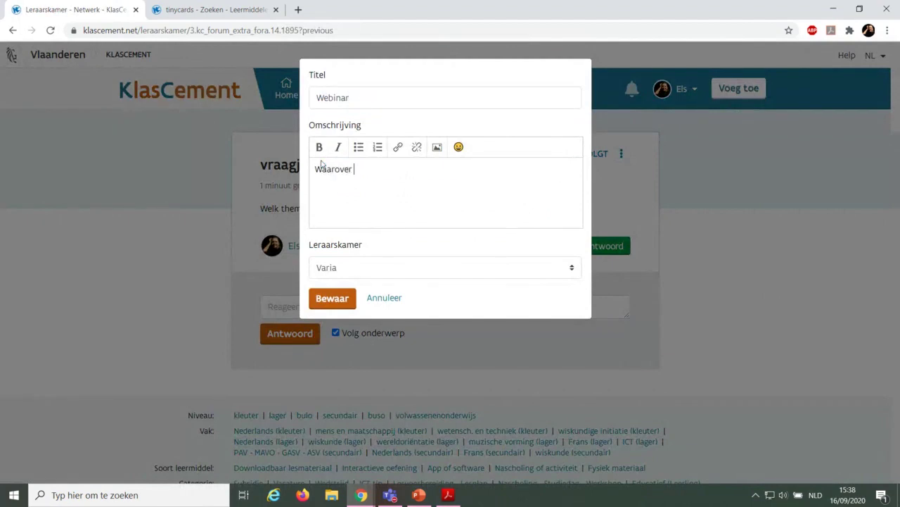
pyautogui.write('willen jullie een webinar?')
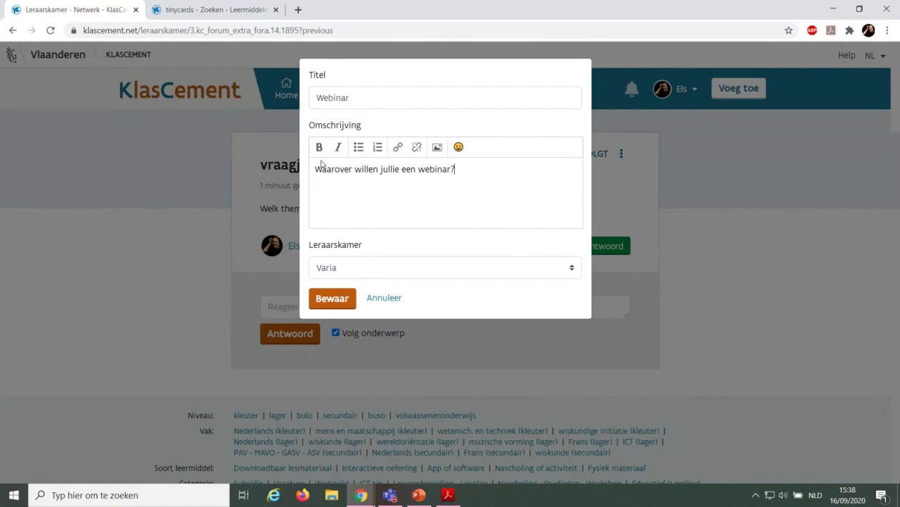
pyautogui.click(327, 299)
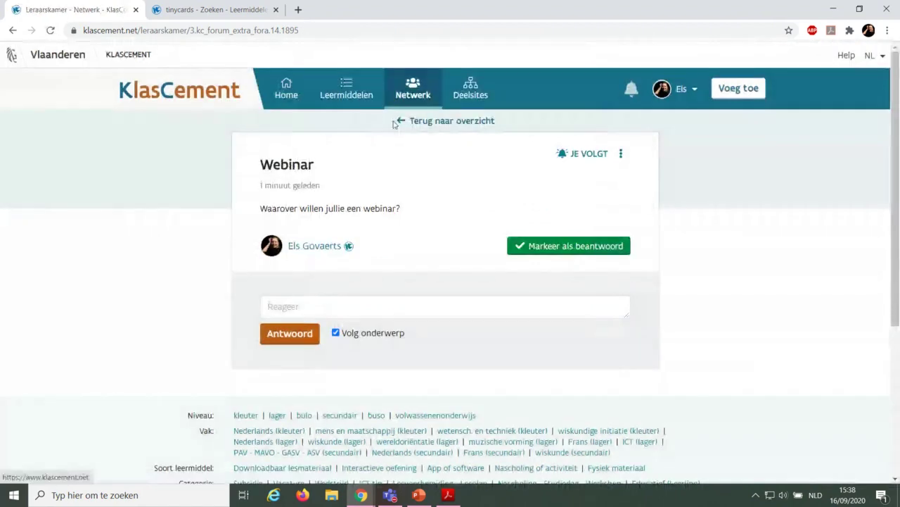
# Return to the Varia overview to check the message list, and go up to the Leraarskamers welcome page.
pyautogui.click(452, 121)
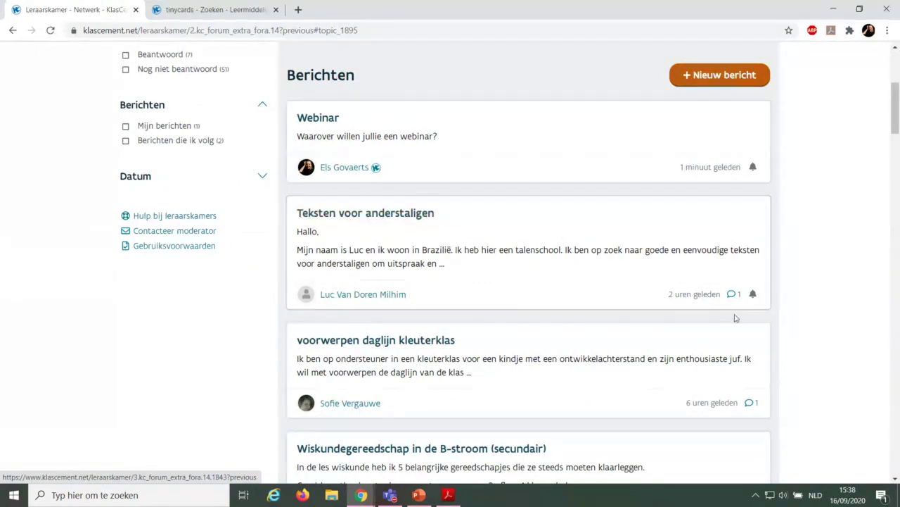
pyautogui.scroll(4, 735, 318)
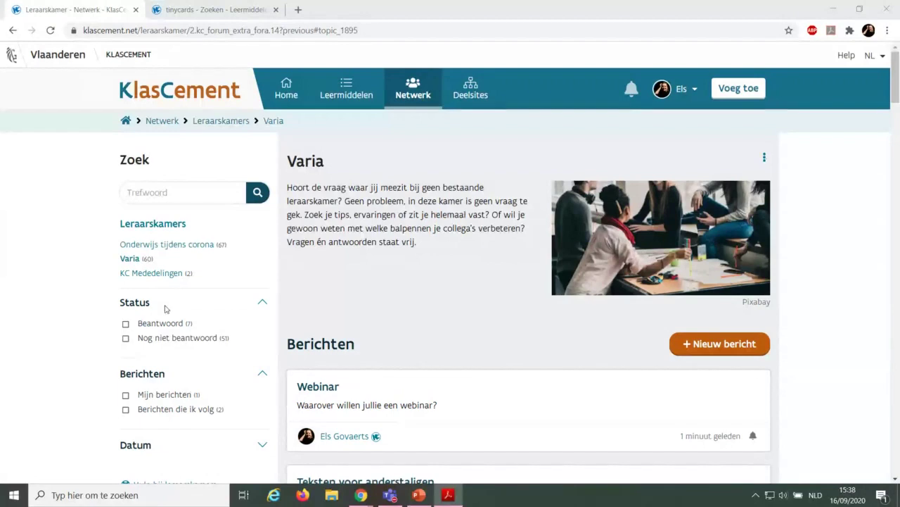
pyautogui.click(227, 125)
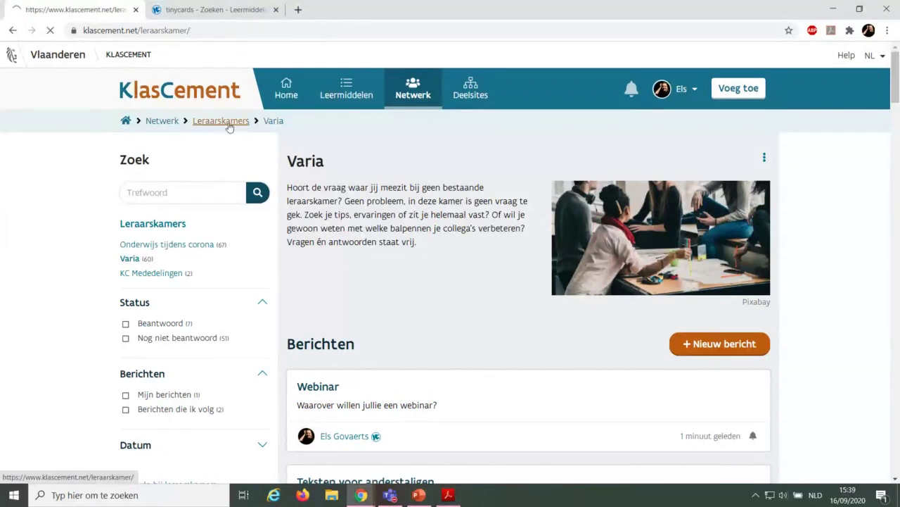
pyautogui.scroll(-1, 462, 350)
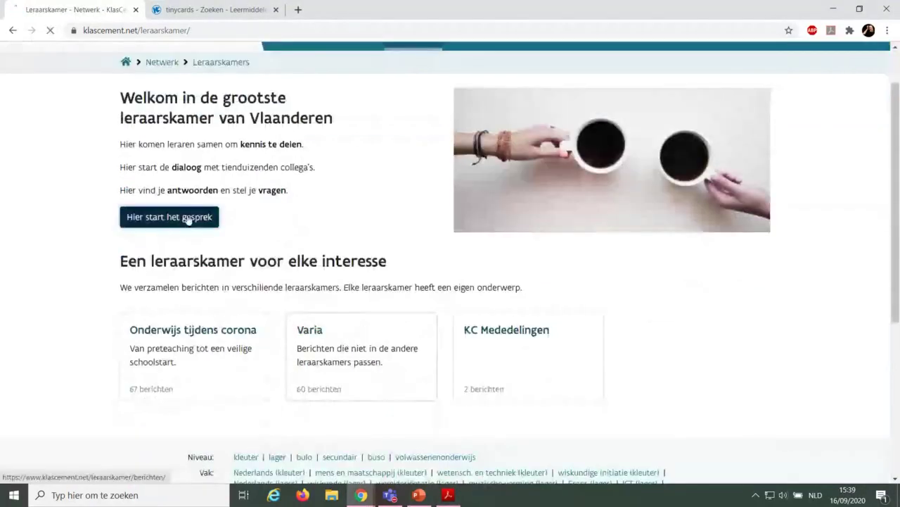
# Open the overview of all Leraarskamer messages and look through the list and its filters.
pyautogui.click(186, 217)
pyautogui.scroll(-1, 884, 281)
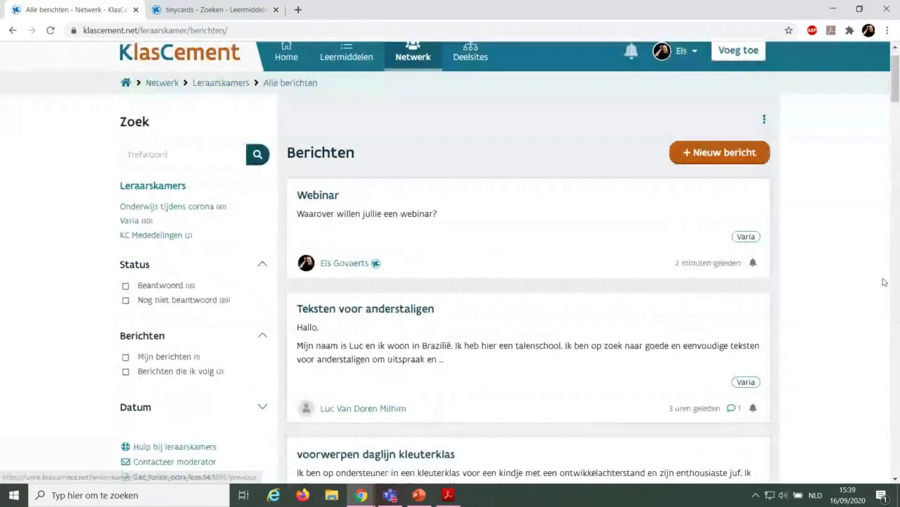
pyautogui.scroll(-2, 818, 301)
pyautogui.scroll(3, 176, 240)
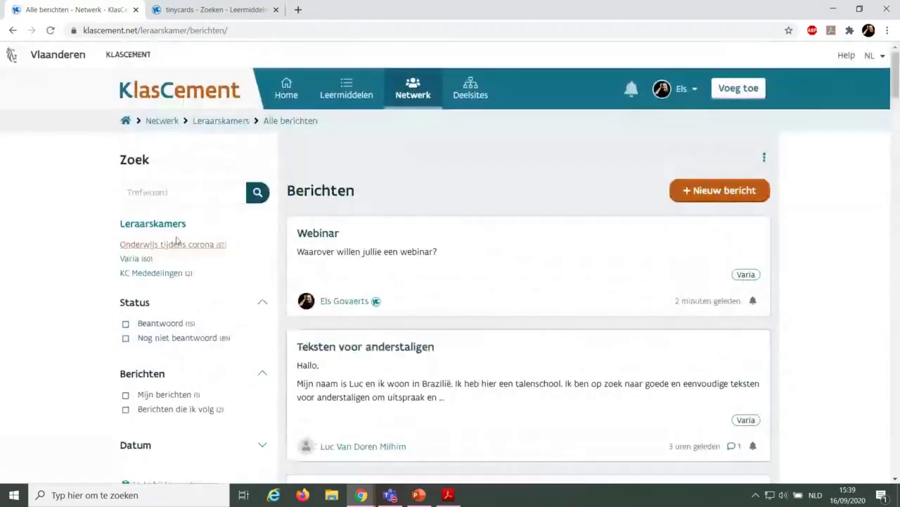
# Search all messages for the keyword "kleuter" and look through the matching messages.
pyautogui.click(173, 192)
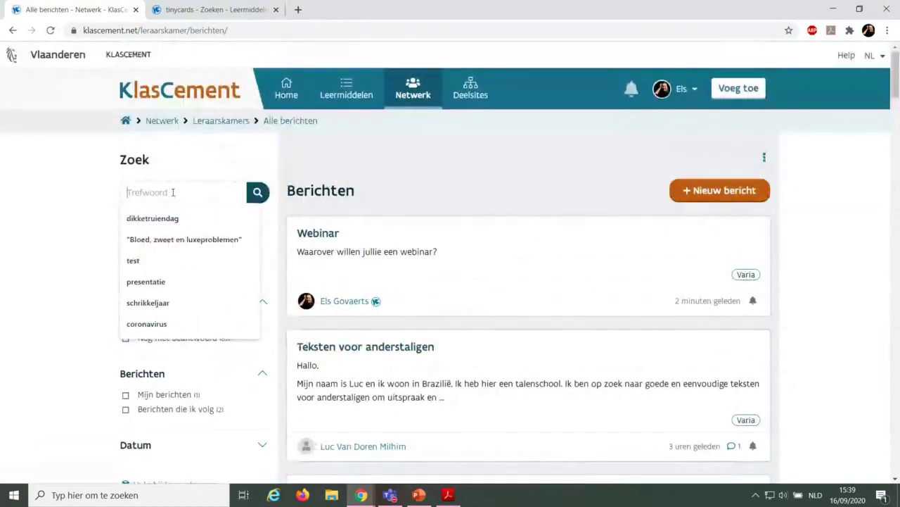
pyautogui.write('kleuter')
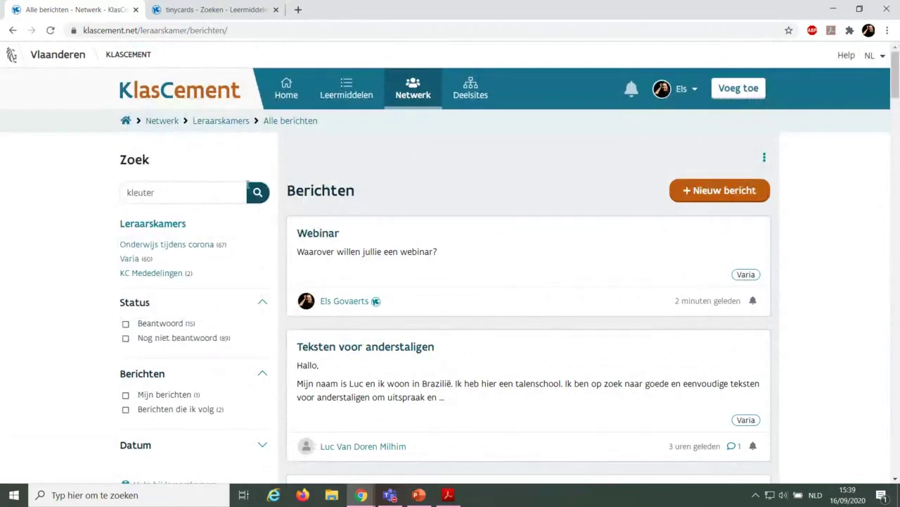
pyautogui.click(259, 191)
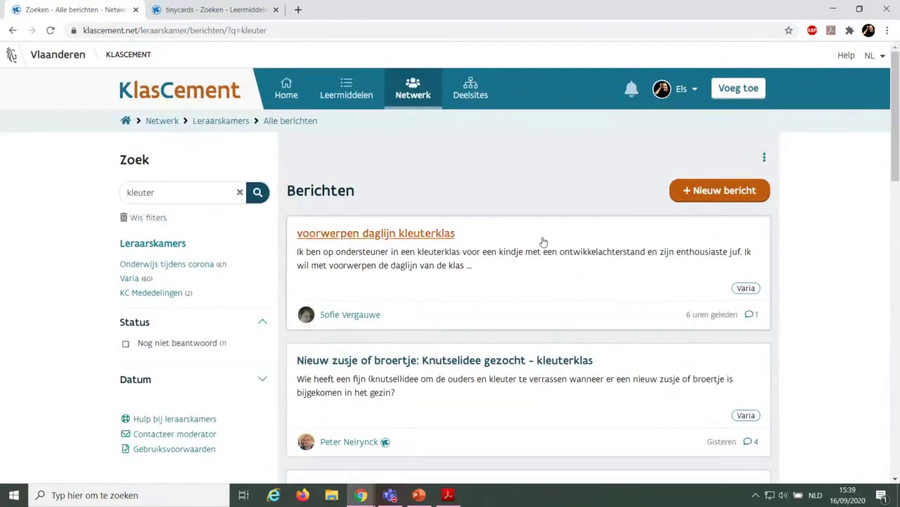
pyautogui.scroll(-10, 543, 241)
pyautogui.scroll(5, 577, 237)
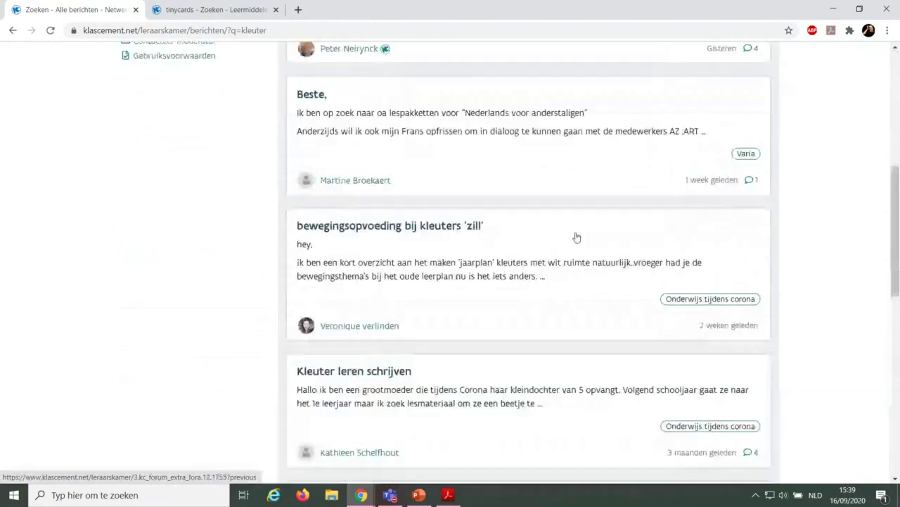
pyautogui.scroll(5, 285, 222)
# Replace the search keyword with "youtube" and look through the matching messages.
pyautogui.moveTo(160, 191); pyautogui.dragTo(122, 192)
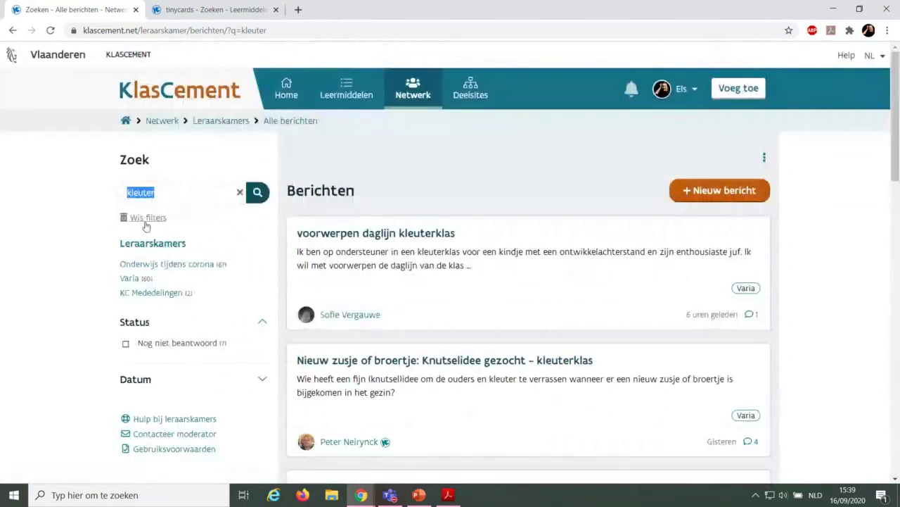
pyautogui.write('youtube')
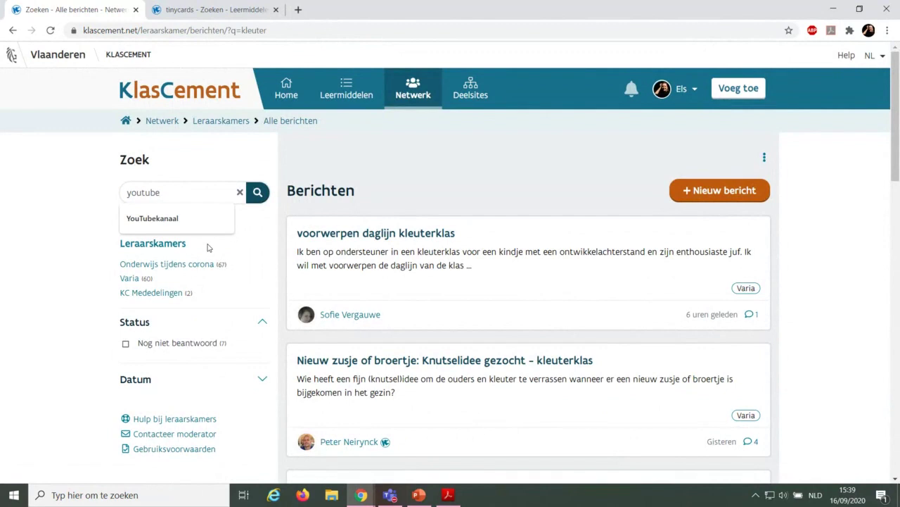
pyautogui.press('Return')
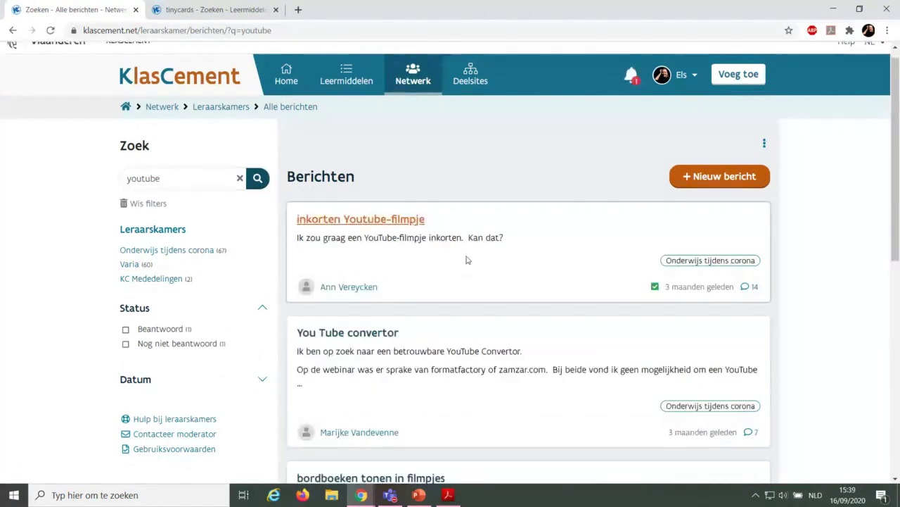
pyautogui.scroll(-3, 465, 318)
pyautogui.scroll(4, 465, 319)
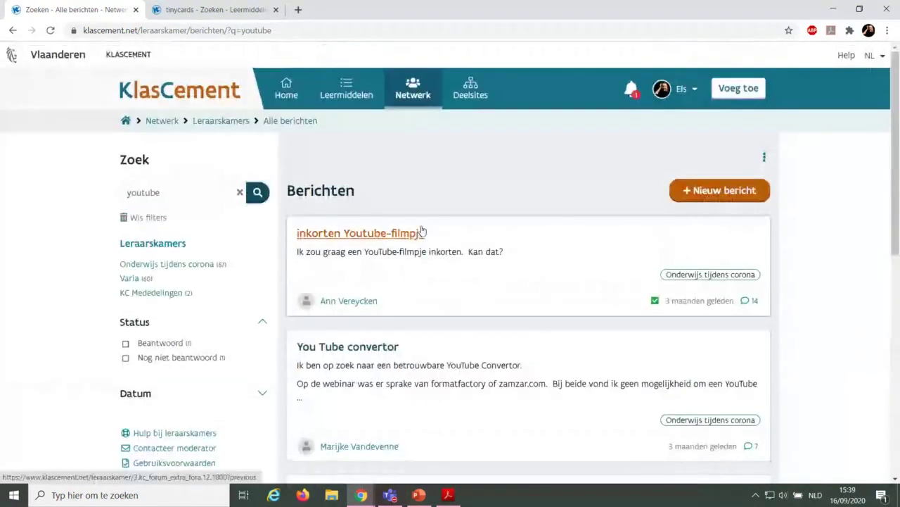
pyautogui.scroll(-1, 356, 275)
pyautogui.scroll(1, 169, 257)
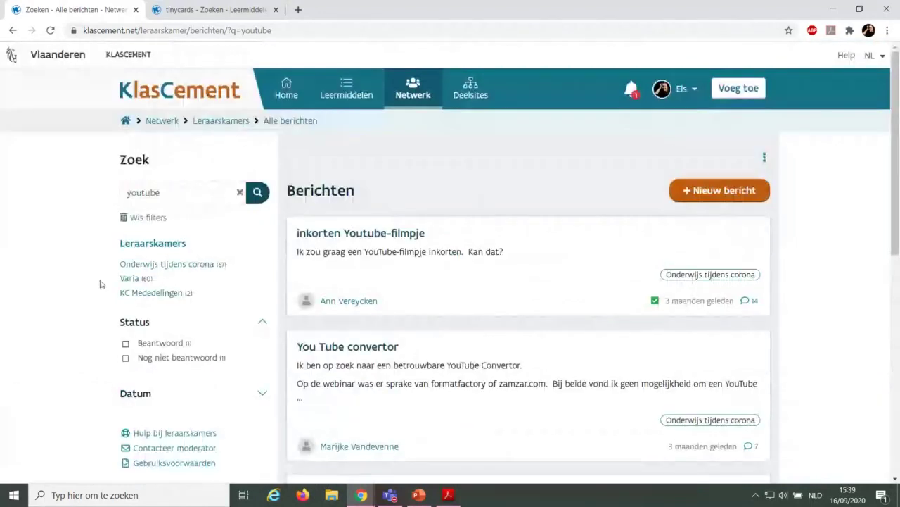
# Show the notifications and open the newest one, about a reply in the "Webinar" conversation.
pyautogui.click(631, 89)
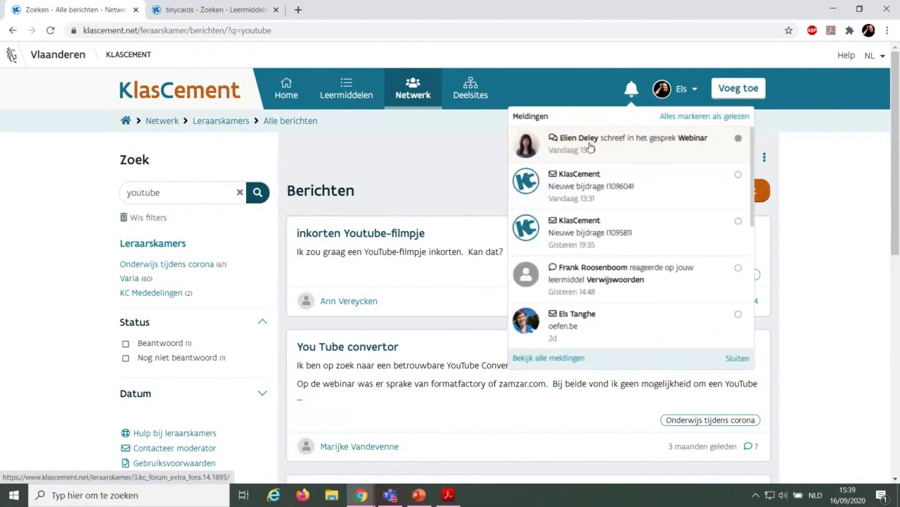
pyautogui.click(590, 146)
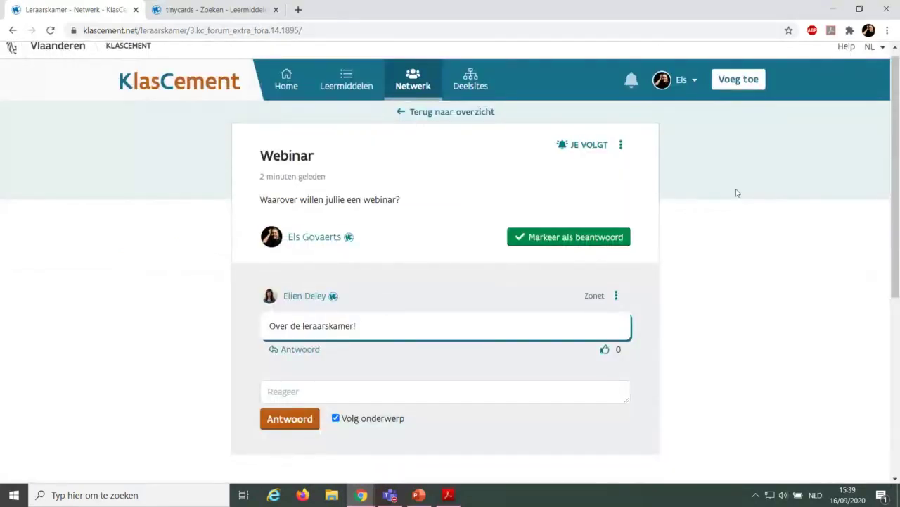
# Go to the Netwerk page and look over its sections, including Netwerk voor onderwijs and Netwerk door leraren.
pyautogui.click(413, 82)
pyautogui.scroll(-1, 792, 215)
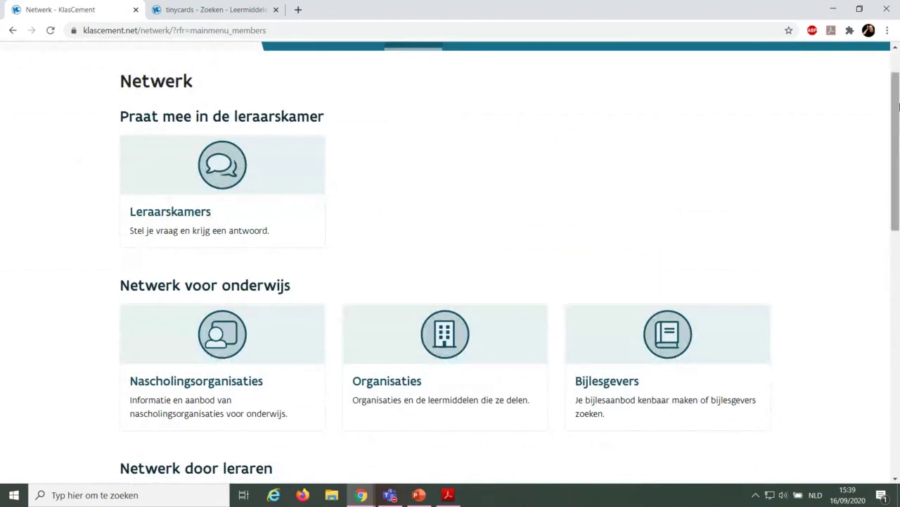
pyautogui.moveTo(895, 96); pyautogui.dragTo(884, 185)
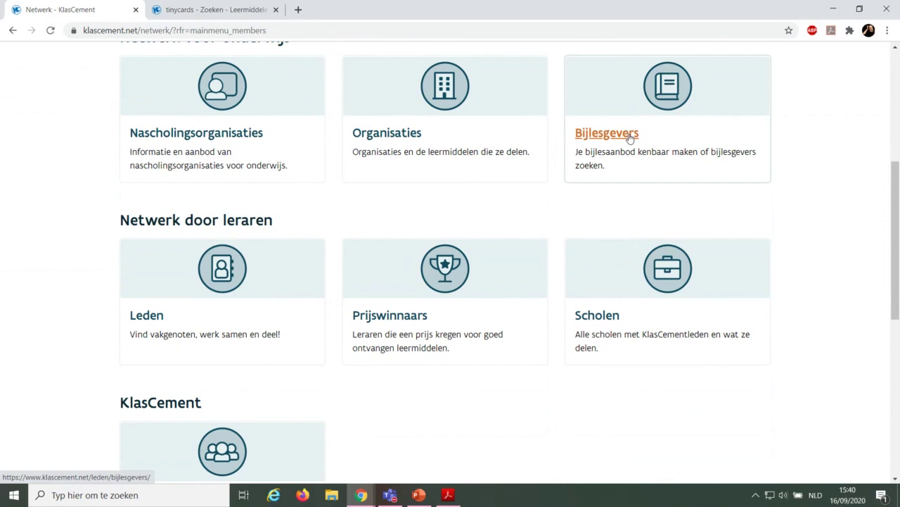
pyautogui.scroll(5, 629, 139)
# Open the account's own profile and review it down to the Bijlessen and Mijn activiteit sections.
pyautogui.click(693, 90)
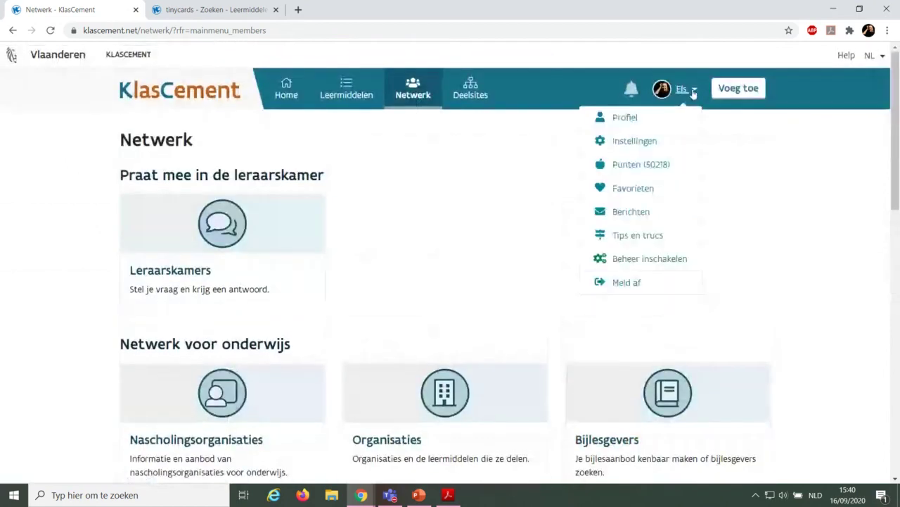
pyautogui.click(627, 119)
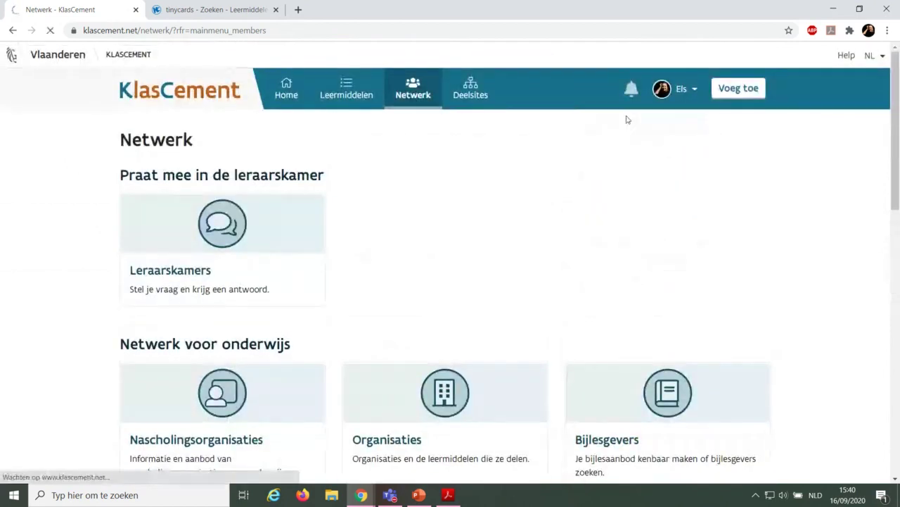
pyautogui.scroll(-8, 308, 212)
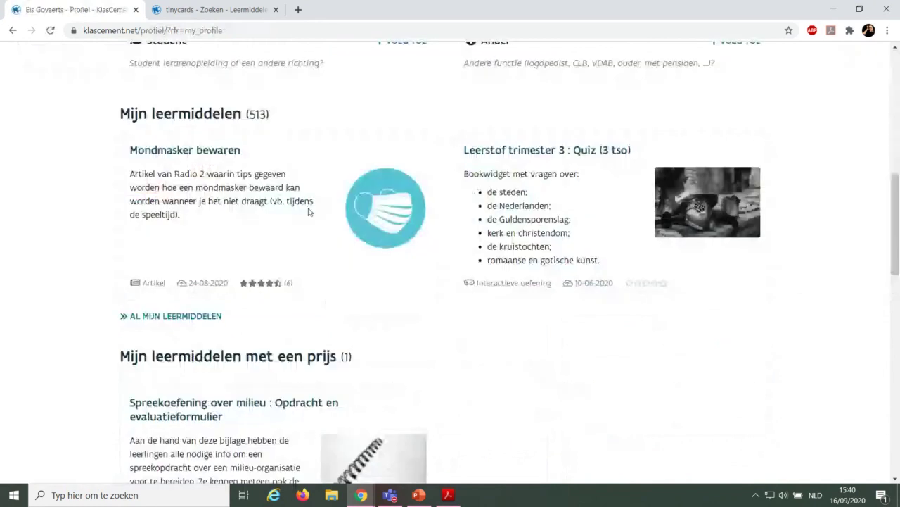
pyautogui.scroll(-5, 309, 212)
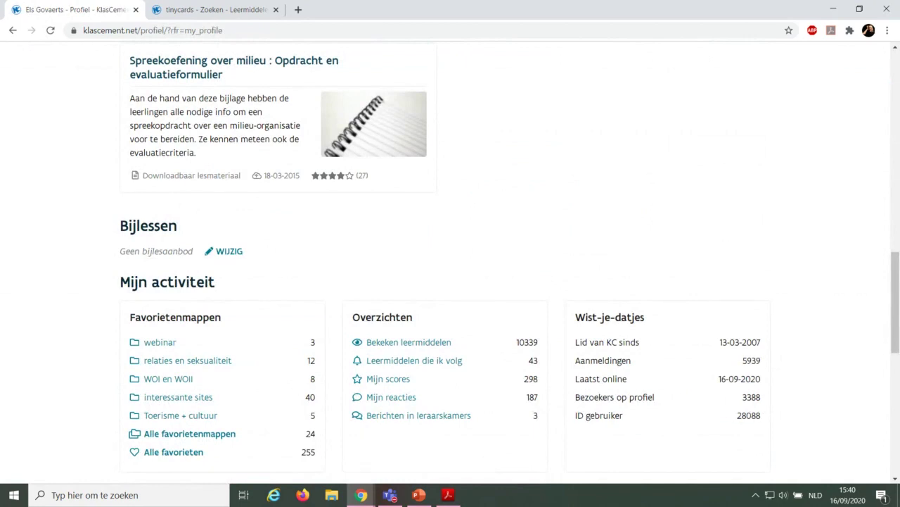
# Return from the profile to the Netwerk page and view the Netwerk door leraren and KlasCement sections.
pyautogui.click(12, 31)
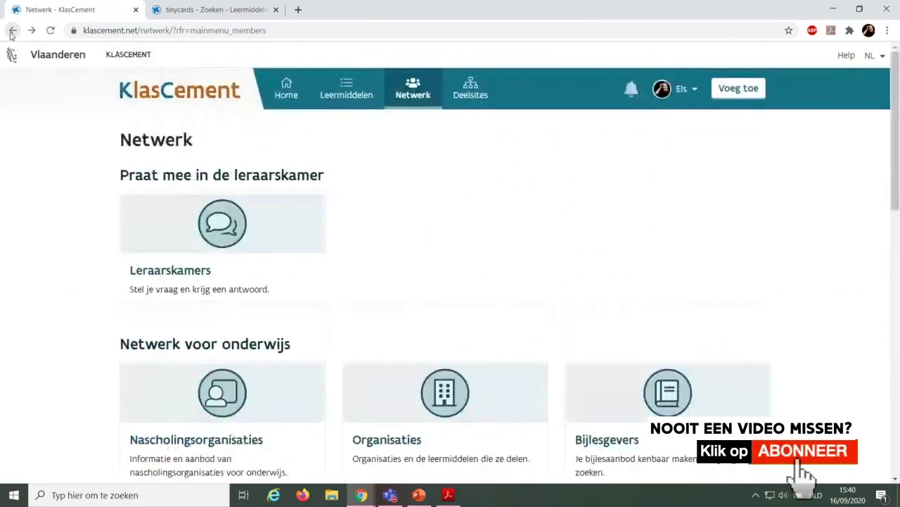
pyautogui.scroll(-3, 483, 247)
pyautogui.scroll(-2, 109, 233)
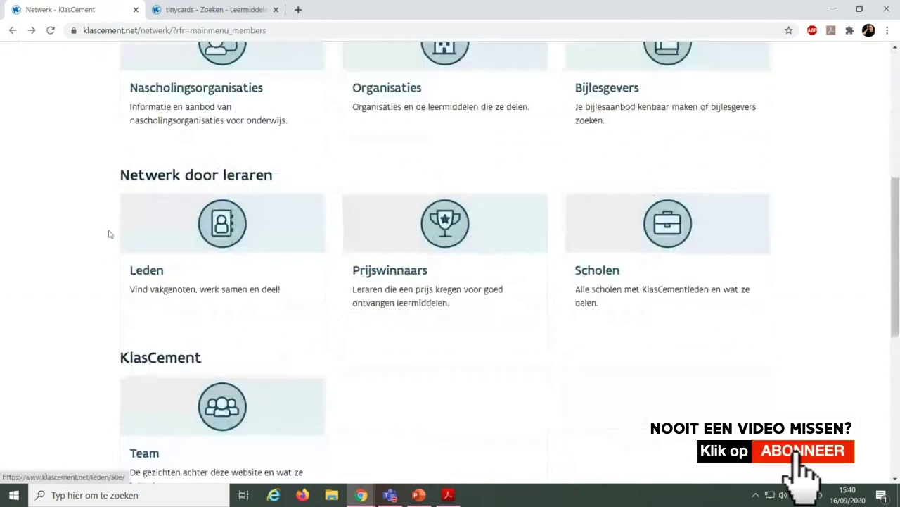